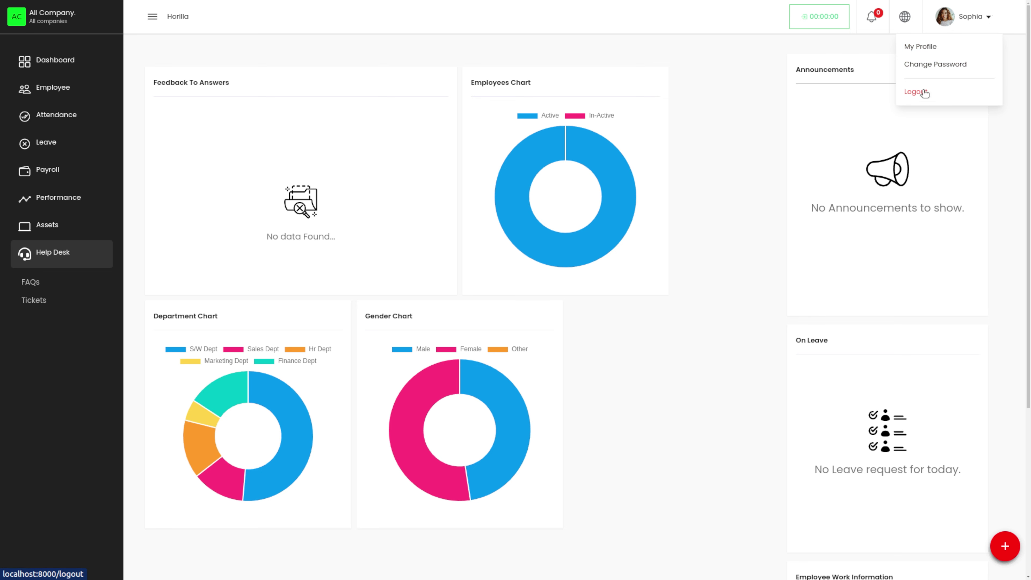
Step: Open the dashboard and review its charts, announcements, on-leave section and employee work information
click(765, 112)
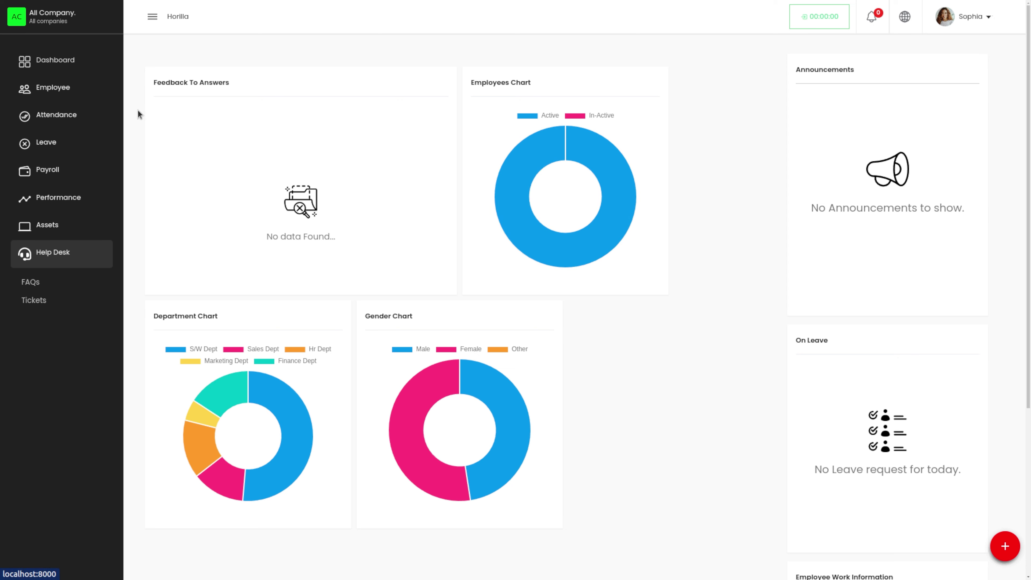
click(57, 68)
scroll(600, 313, down, 5)
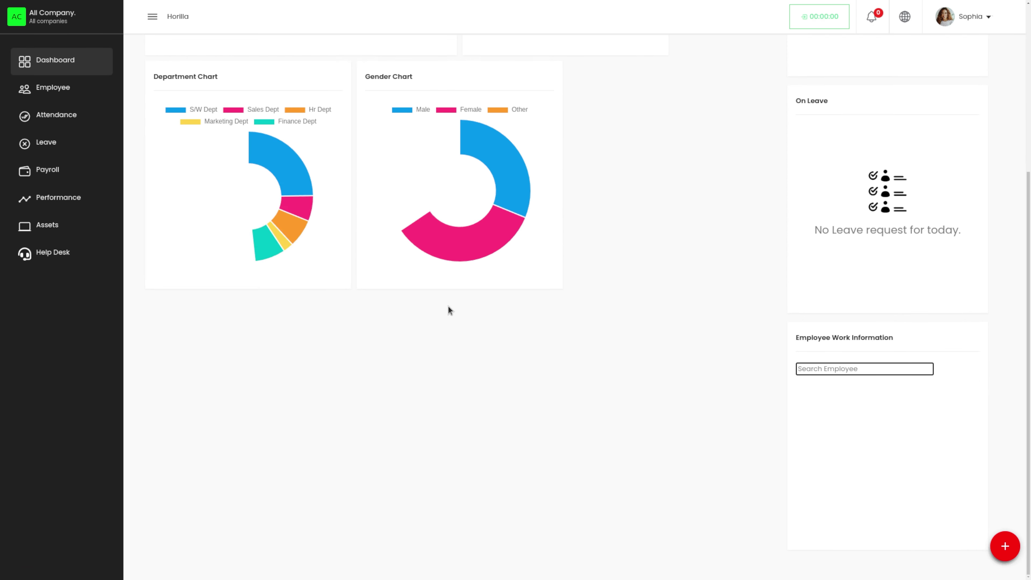
scroll(449, 305, up, 5)
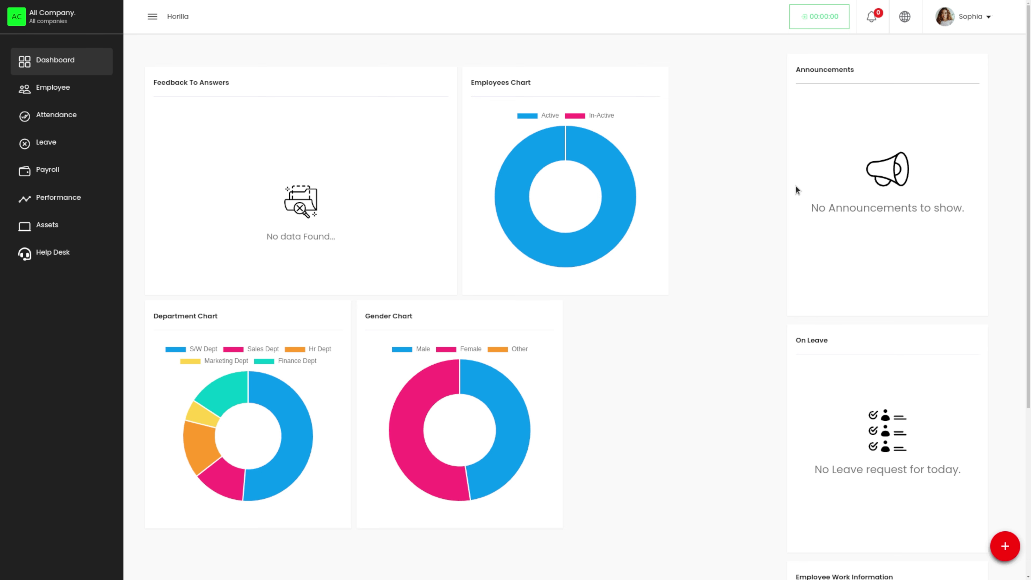
scroll(768, 492, down, 5)
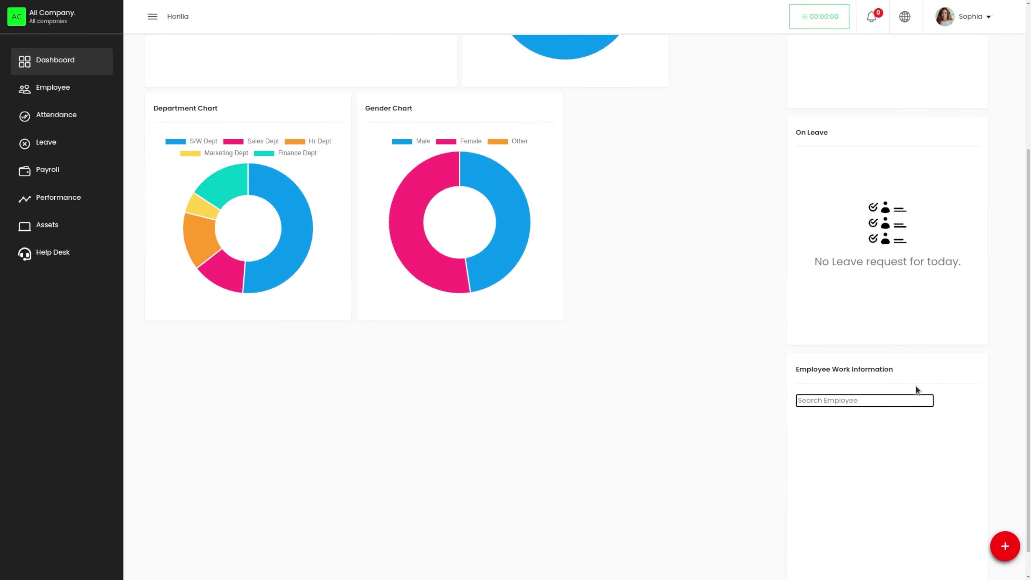
scroll(645, 271, up, 5)
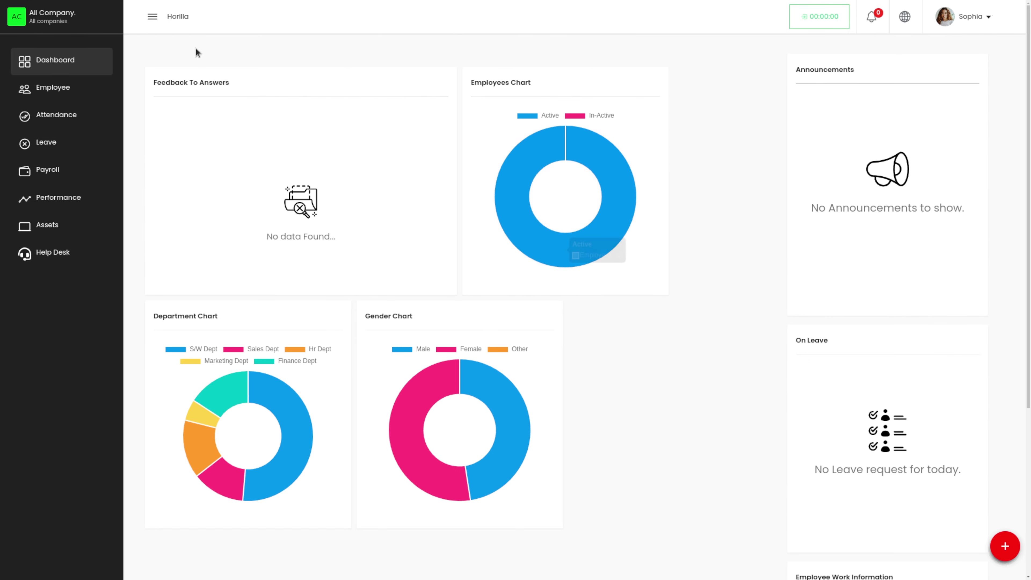
Step: Review the logged-in employee's profile, including the work type, shift and attendance details, and view the employee directory
click(62, 90)
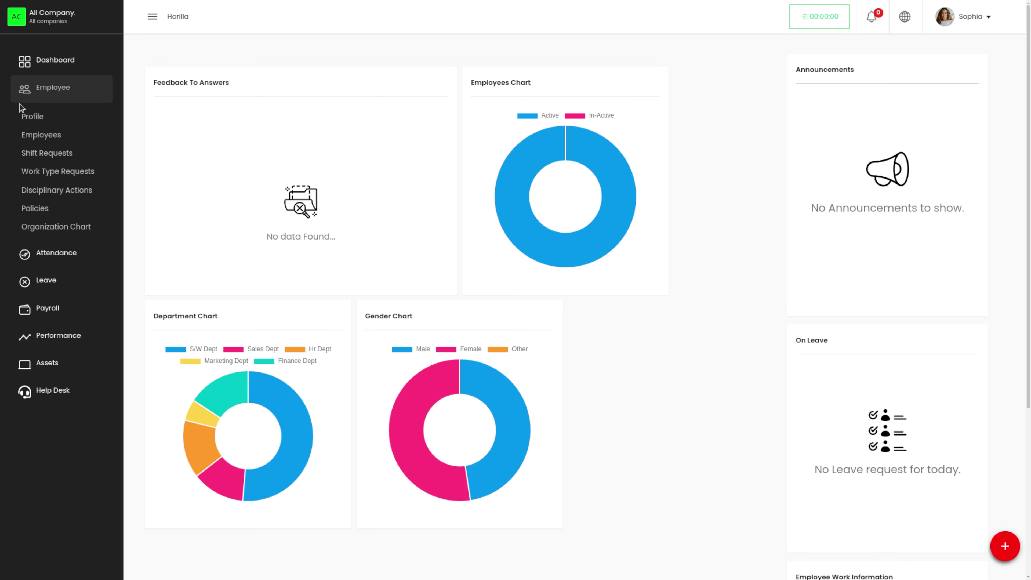
click(34, 118)
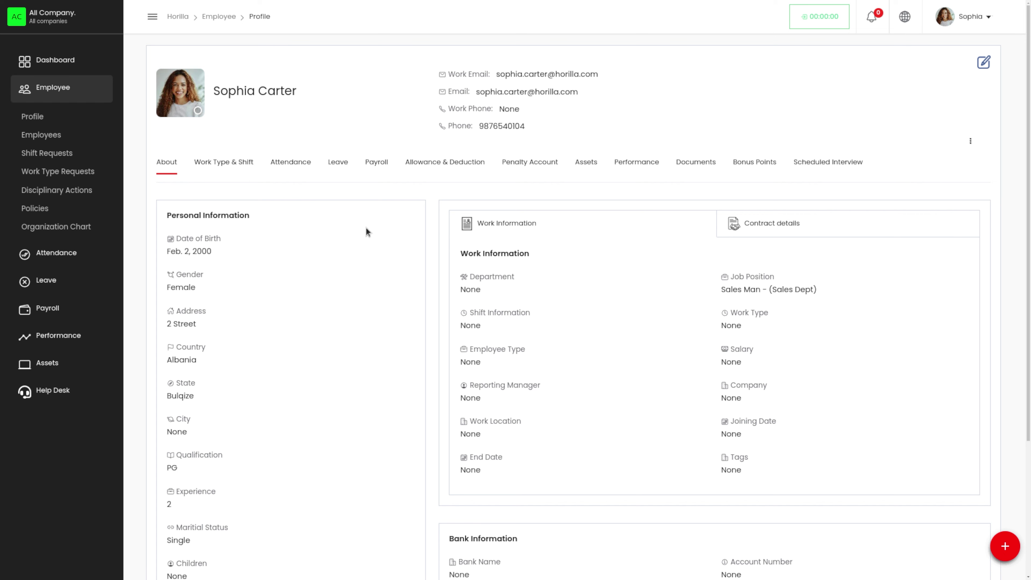
scroll(412, 331, down, 4)
scroll(412, 331, up, 4)
click(212, 160)
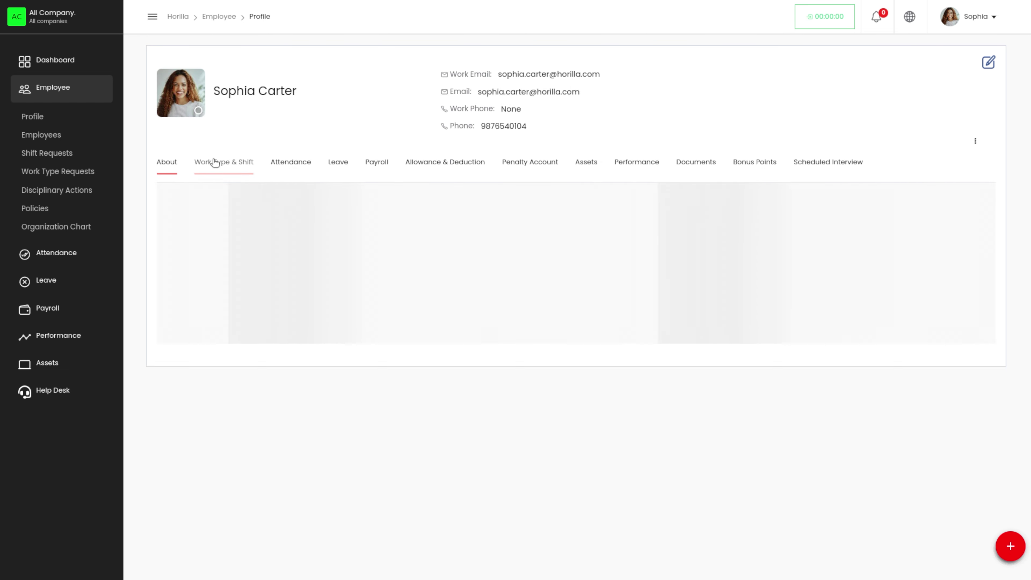
click(301, 168)
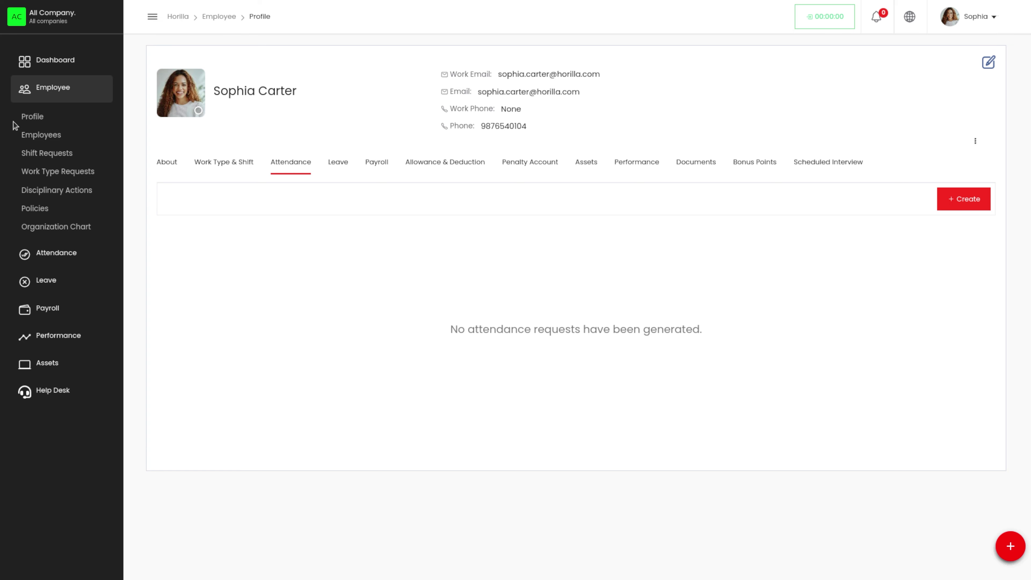
click(46, 135)
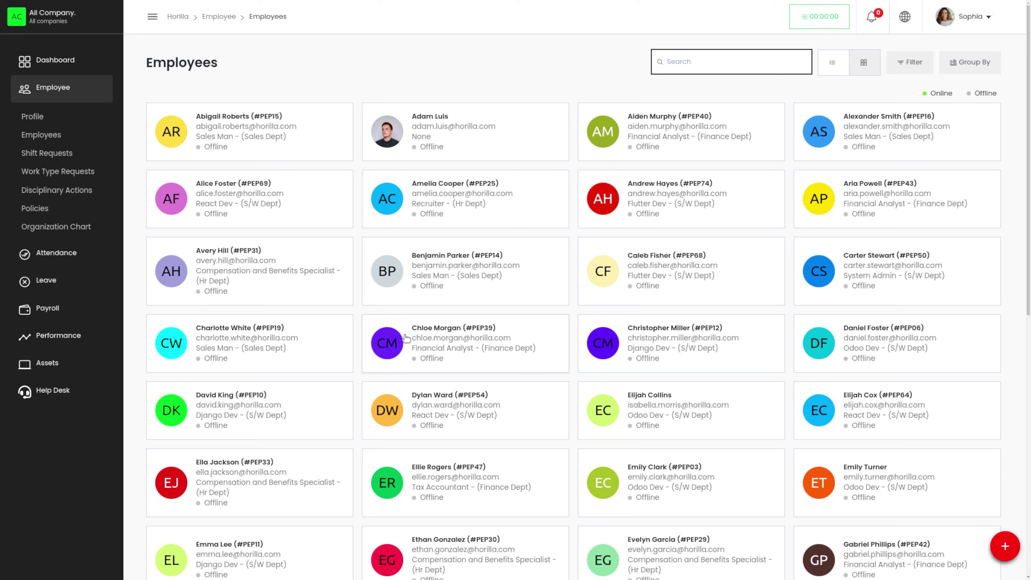
Step: Start a new employee shift request with Morning Shift as the requesting shift
click(60, 155)
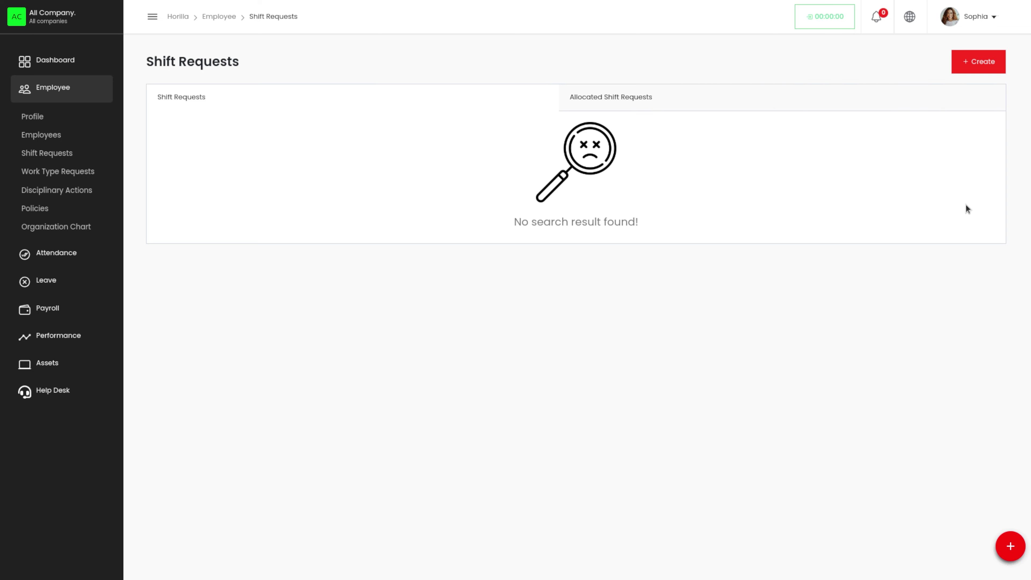
click(970, 64)
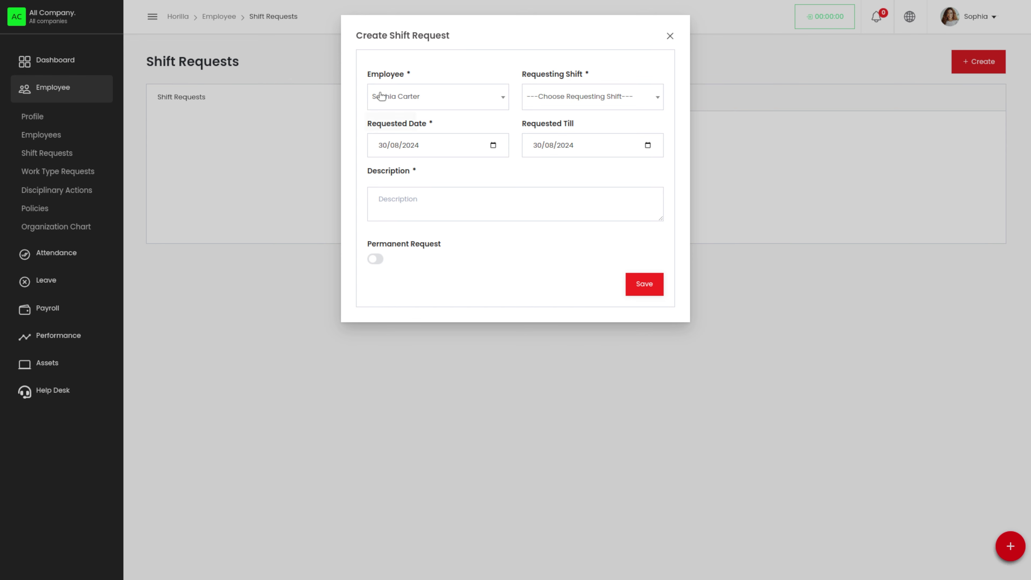
click(446, 96)
click(478, 102)
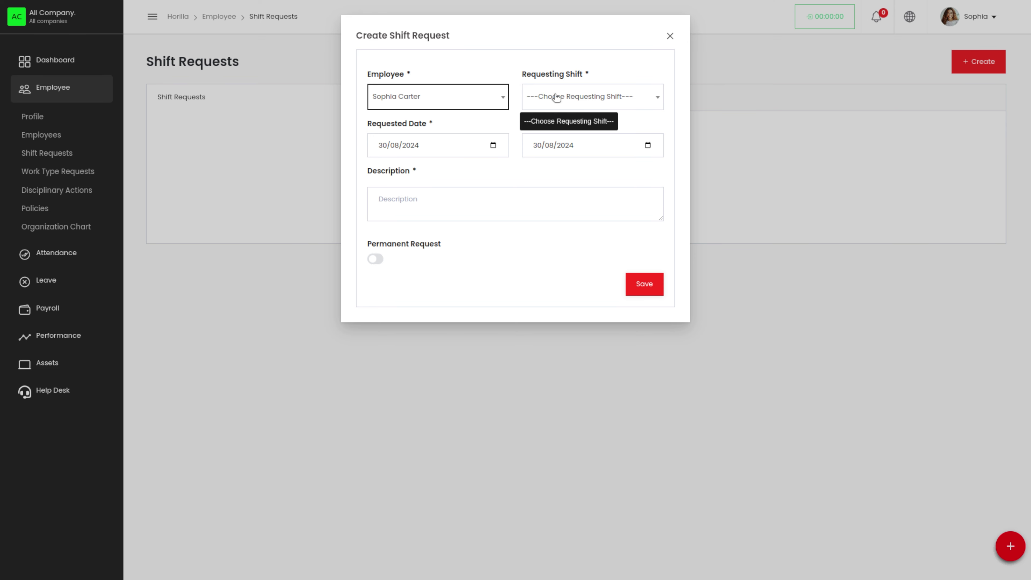
click(609, 100)
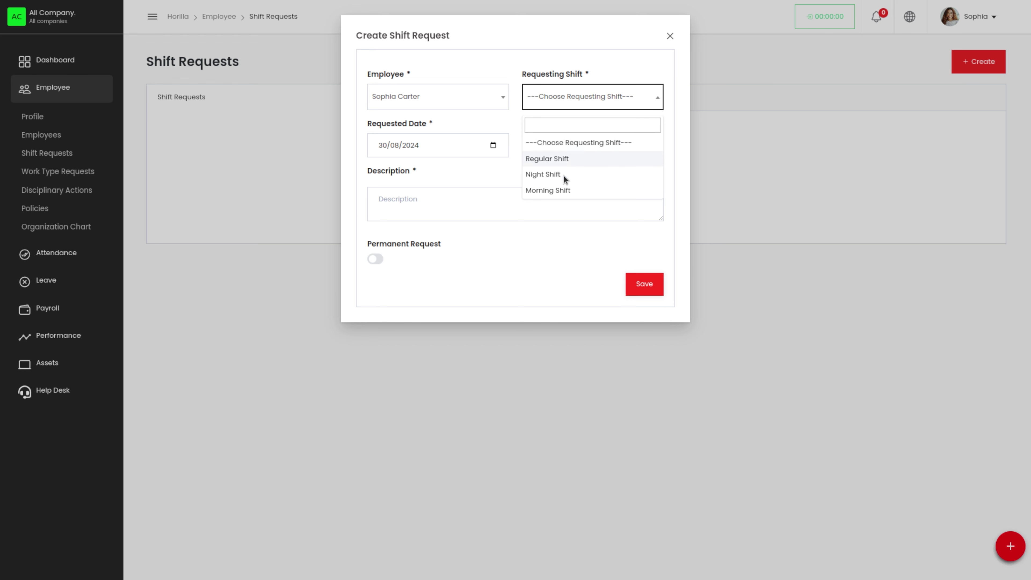
click(568, 189)
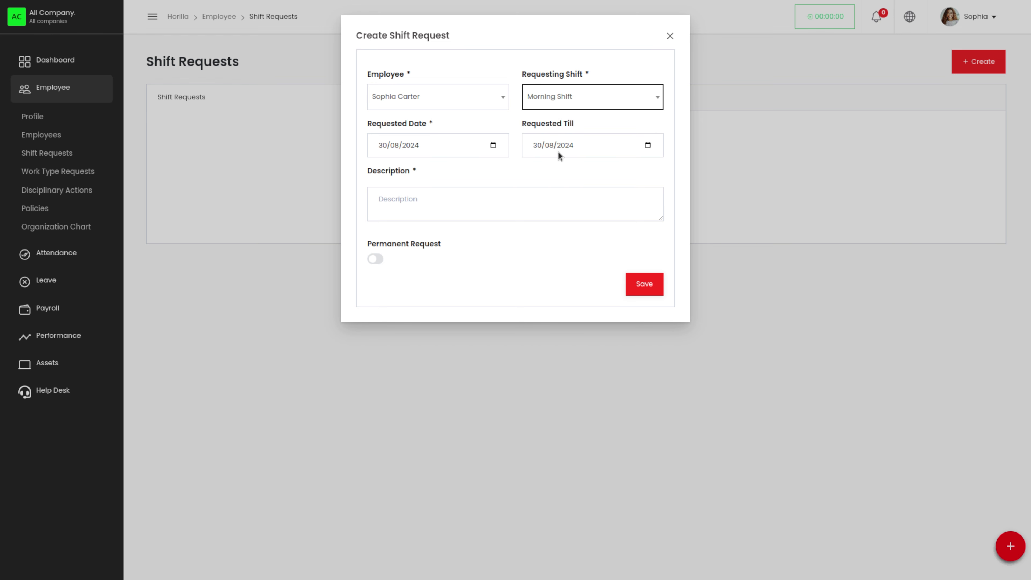
Step: Describe the shift request as "Cant do night shift" and save it
click(408, 199)
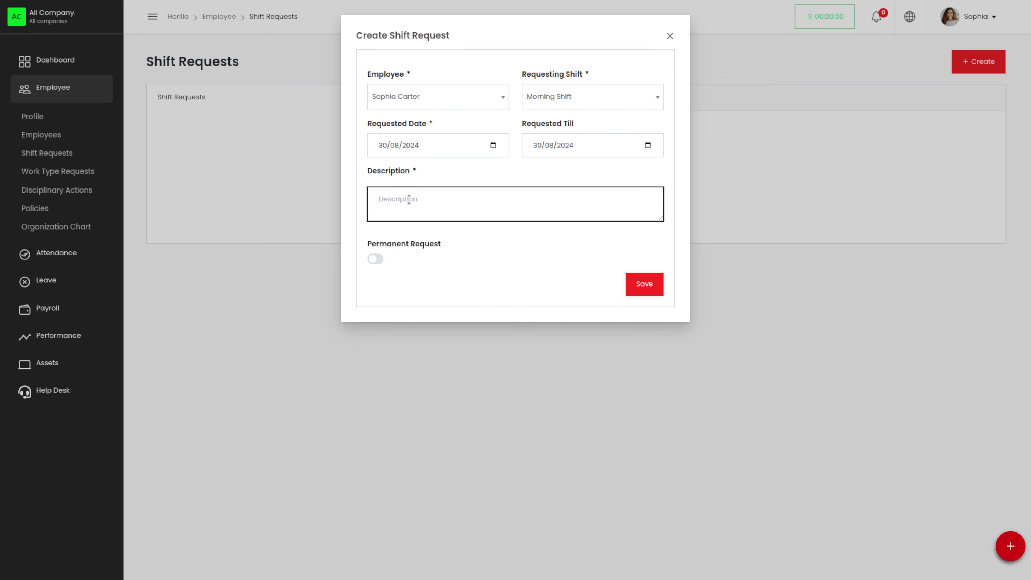
text(Cant do hight shift)
click(652, 286)
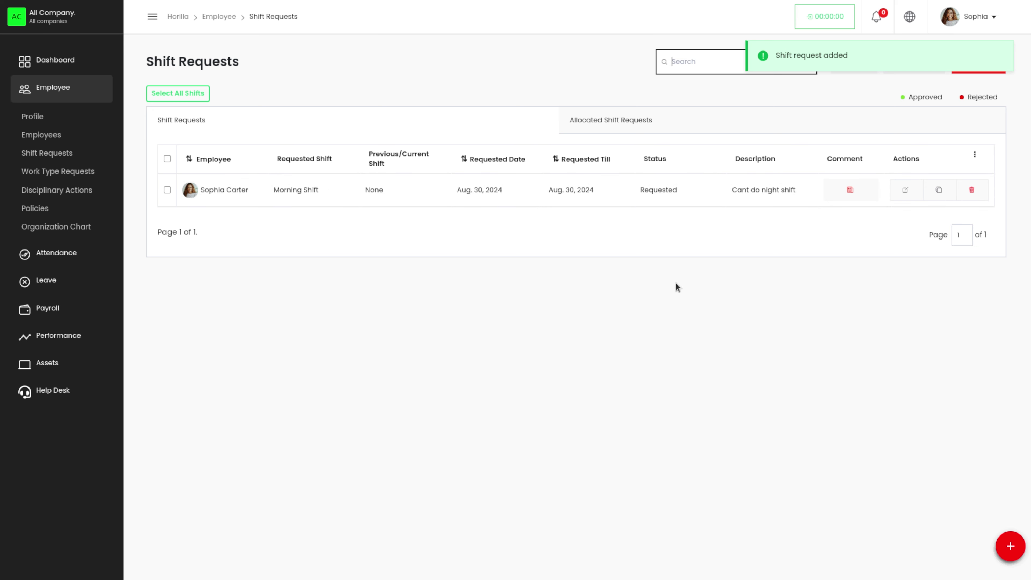
Step: Create and save a work type request for Work From Office with the description "Required"
click(44, 173)
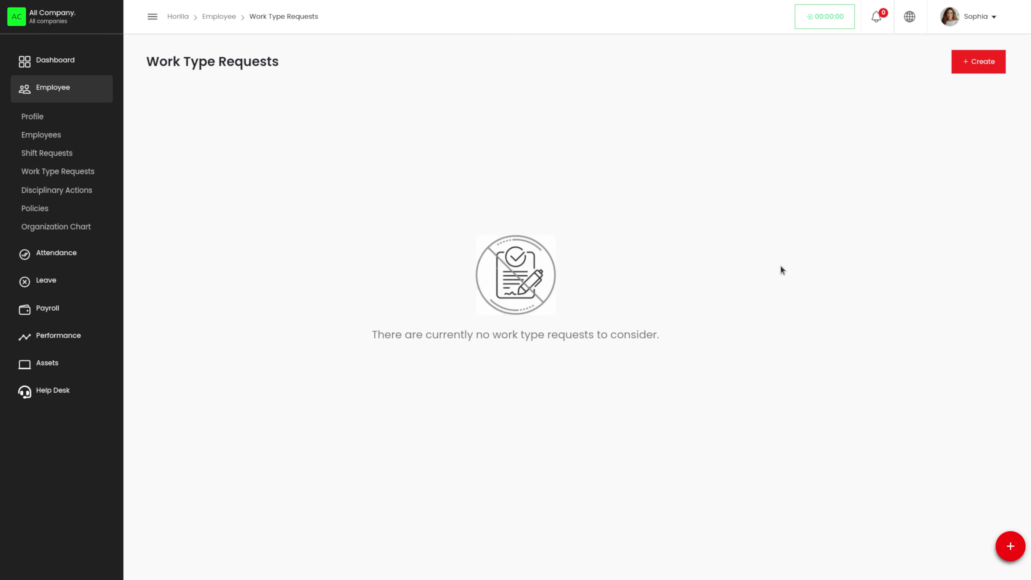
click(977, 68)
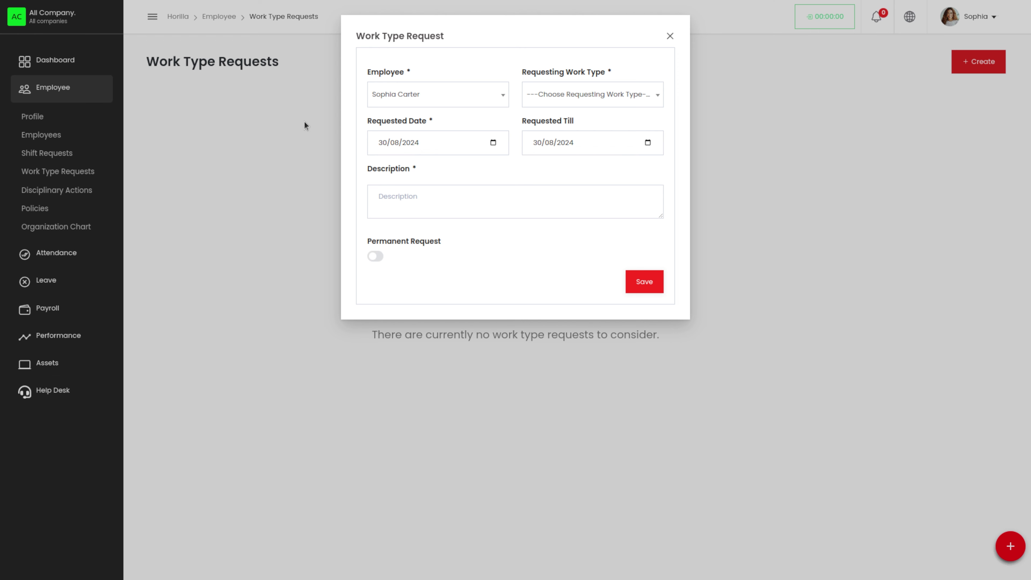
click(601, 93)
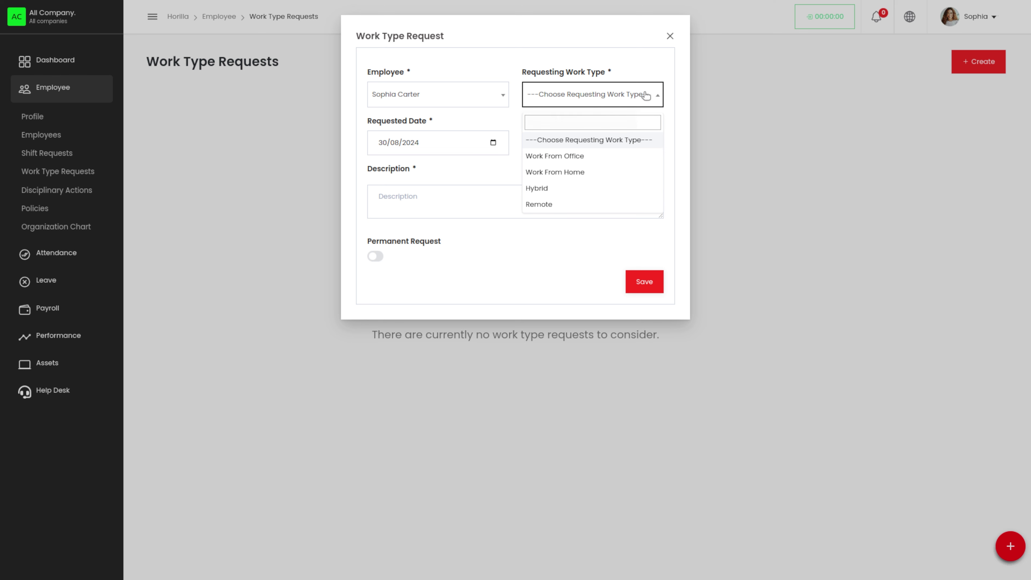
click(590, 161)
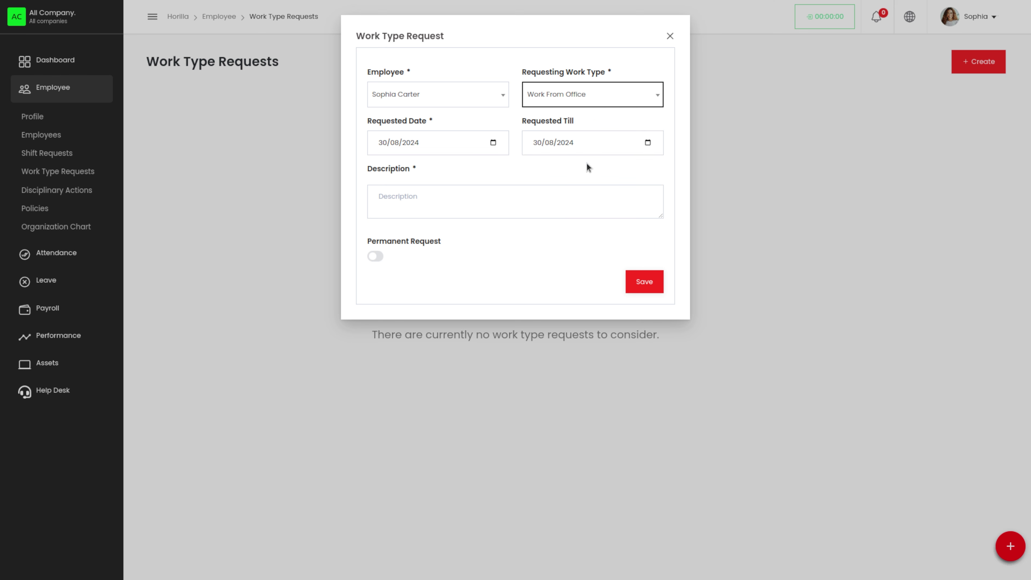
click(442, 197)
text(Required)
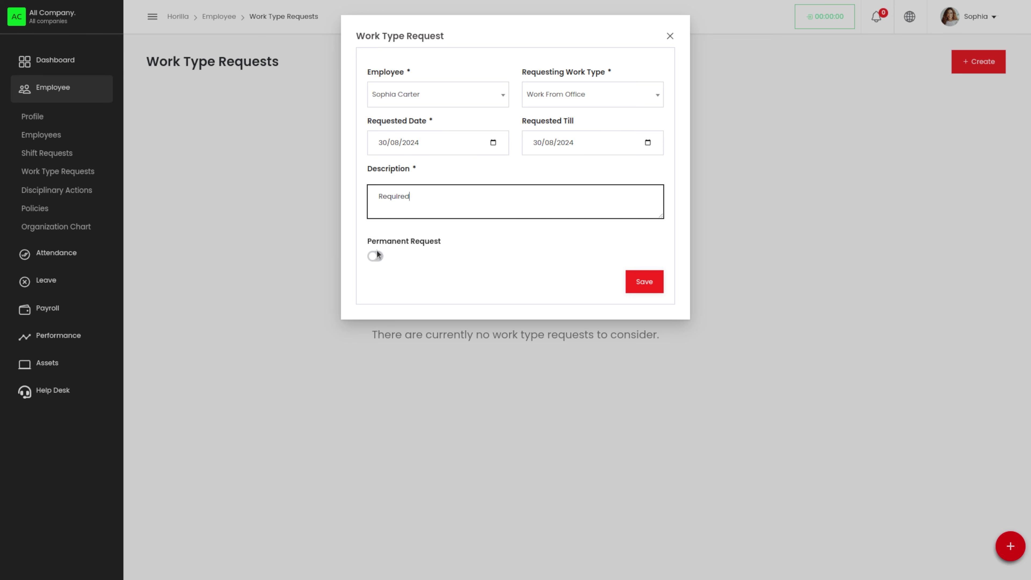
click(645, 292)
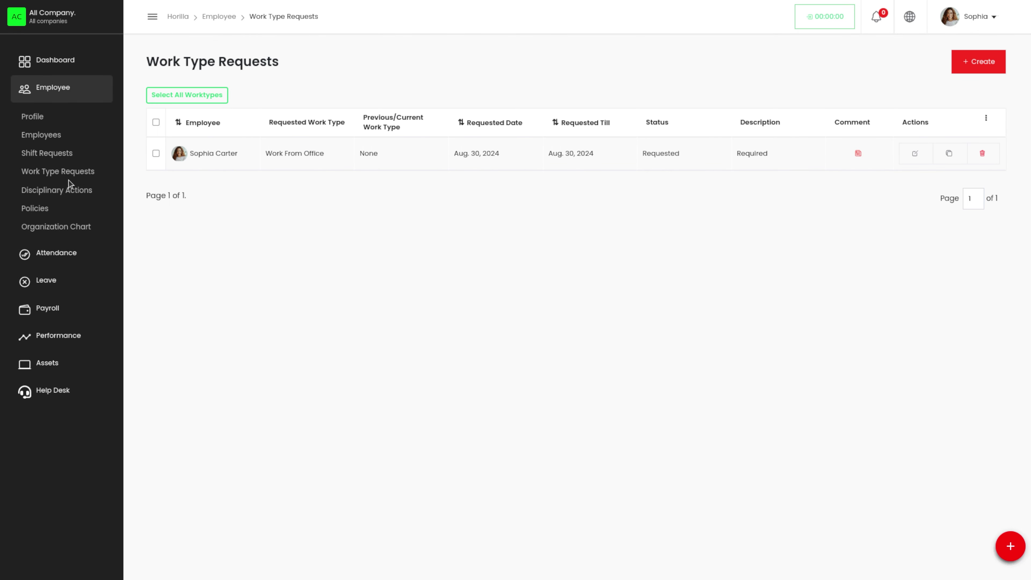
Step: View the employee disciplinary actions, the company policies and the organization chart
click(72, 194)
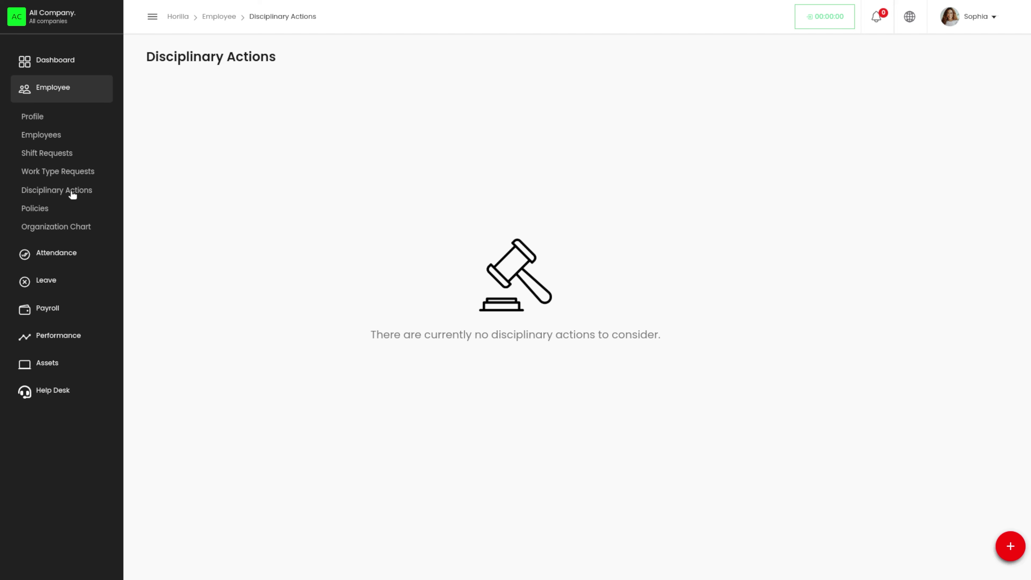
click(27, 208)
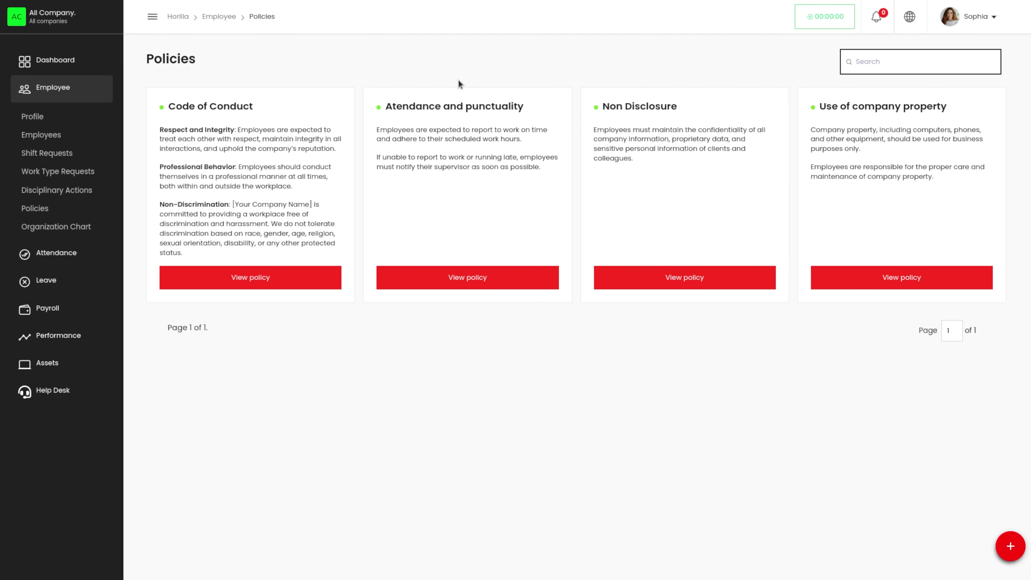
click(62, 227)
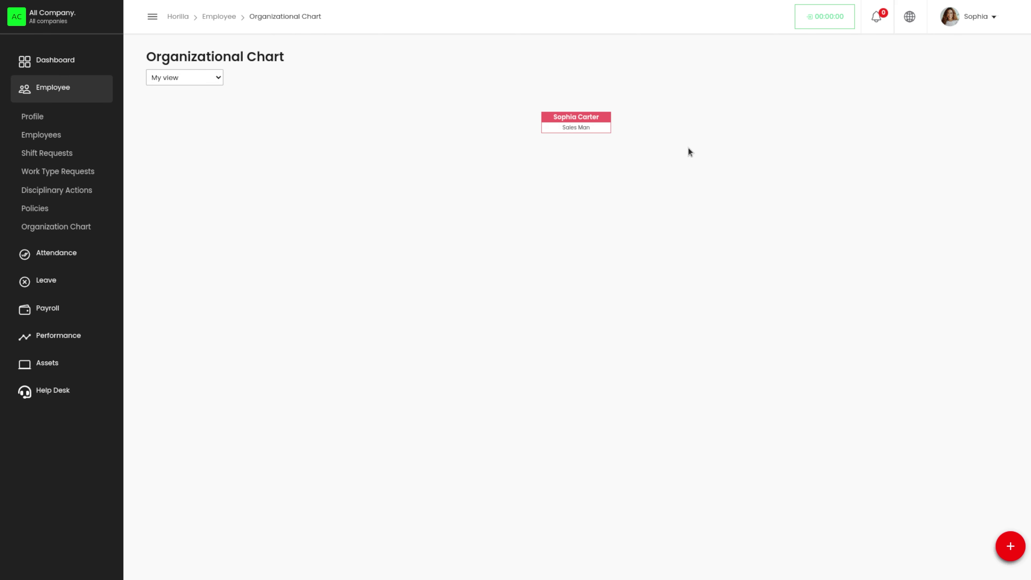
Step: Start a new attendance request with the work type Work From Office and the Regular Shift
click(66, 256)
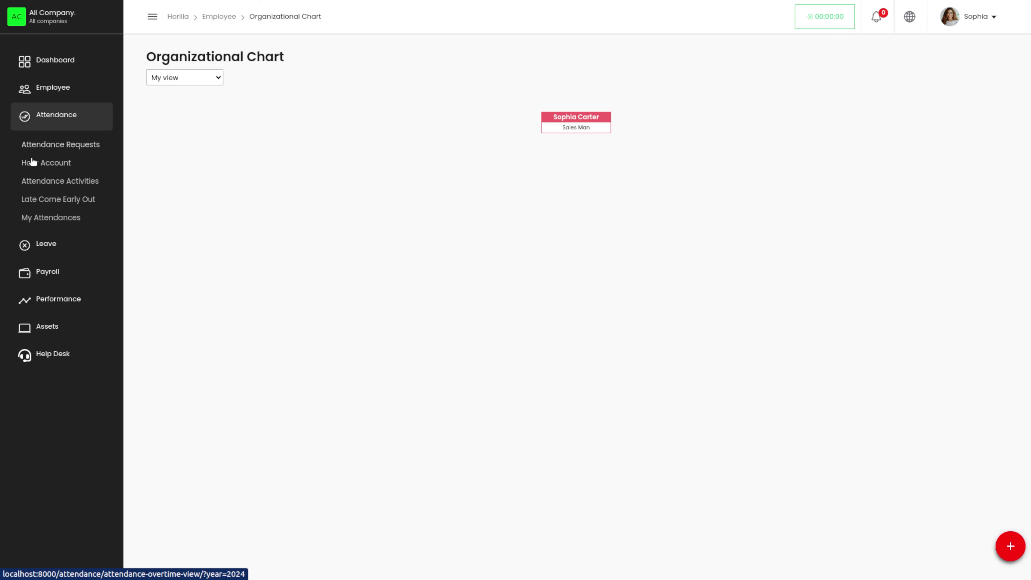
click(59, 146)
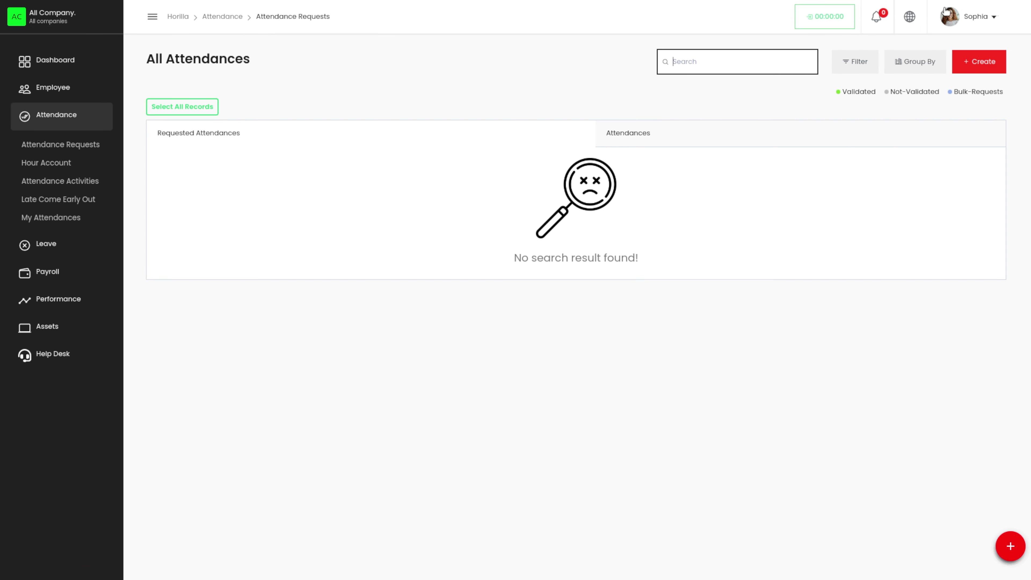
click(975, 63)
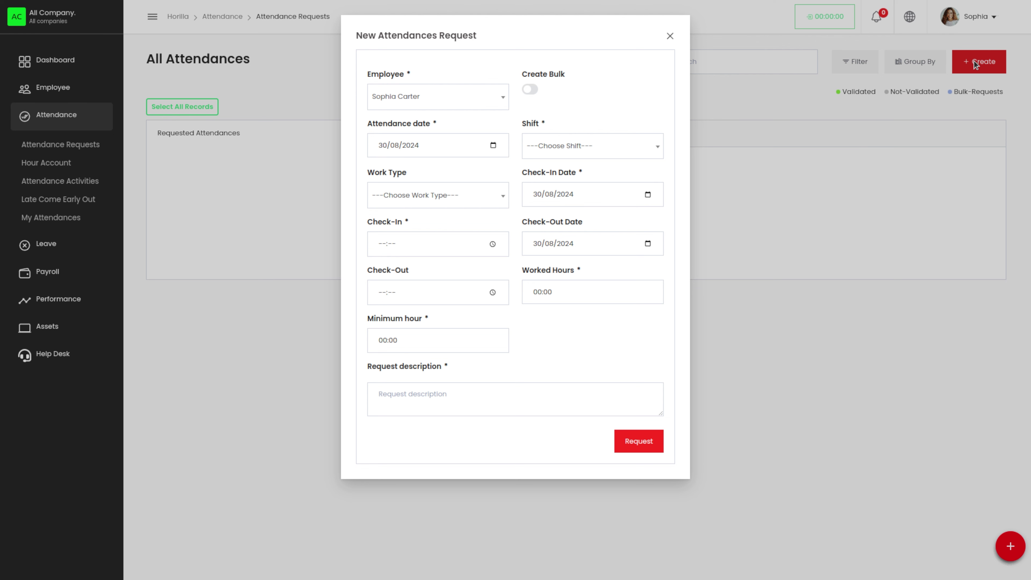
click(478, 195)
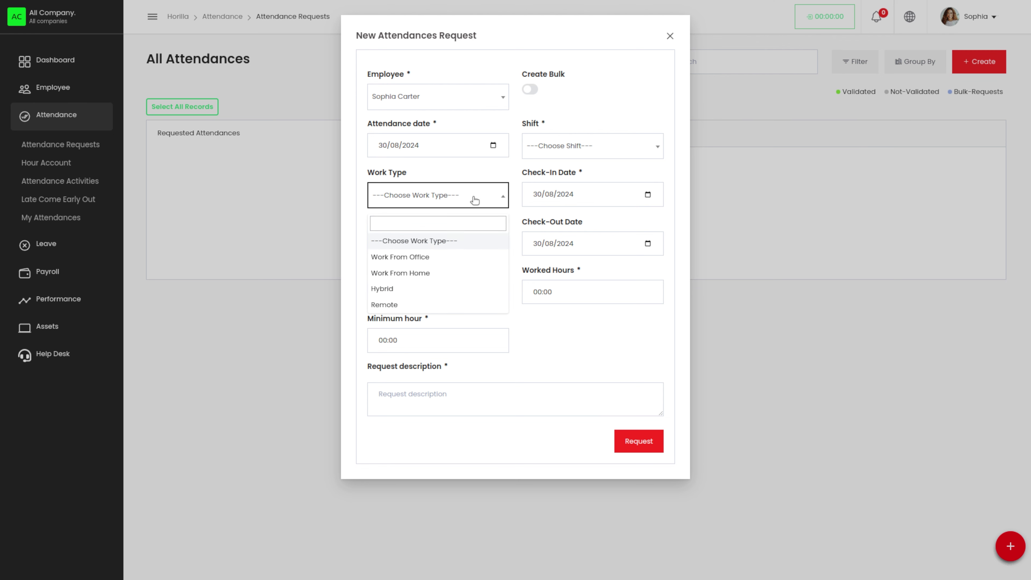
click(442, 259)
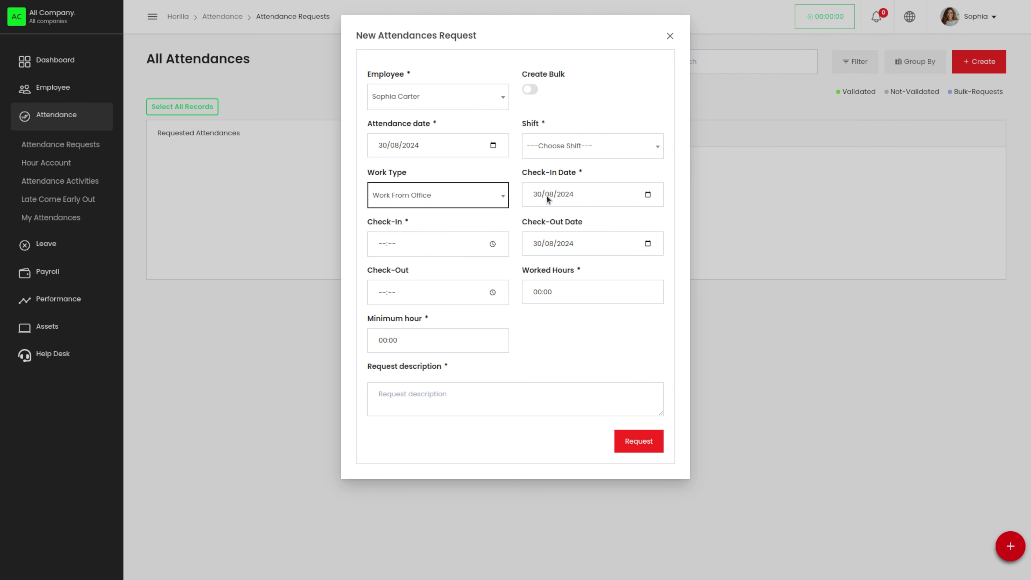
click(618, 144)
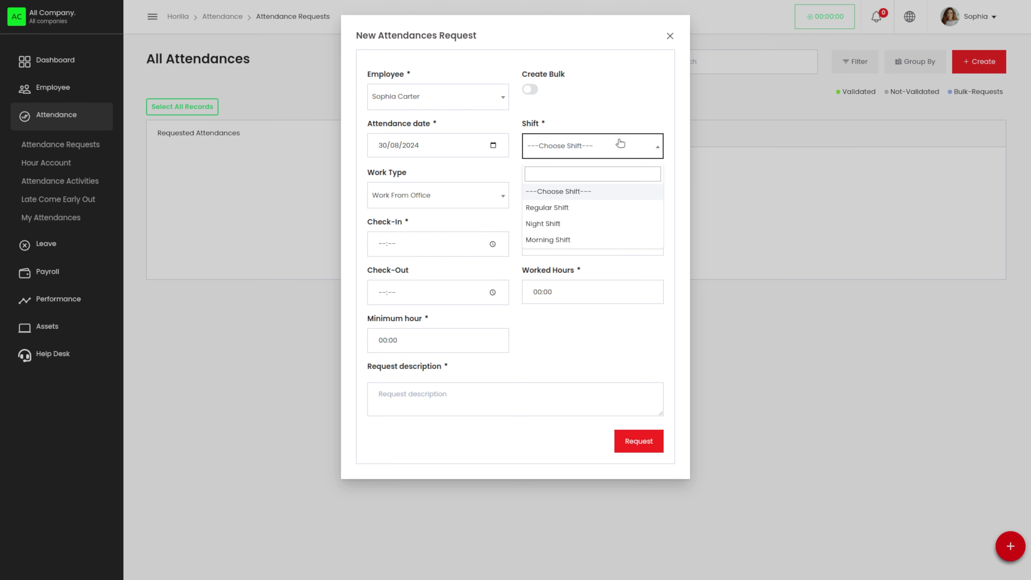
click(550, 208)
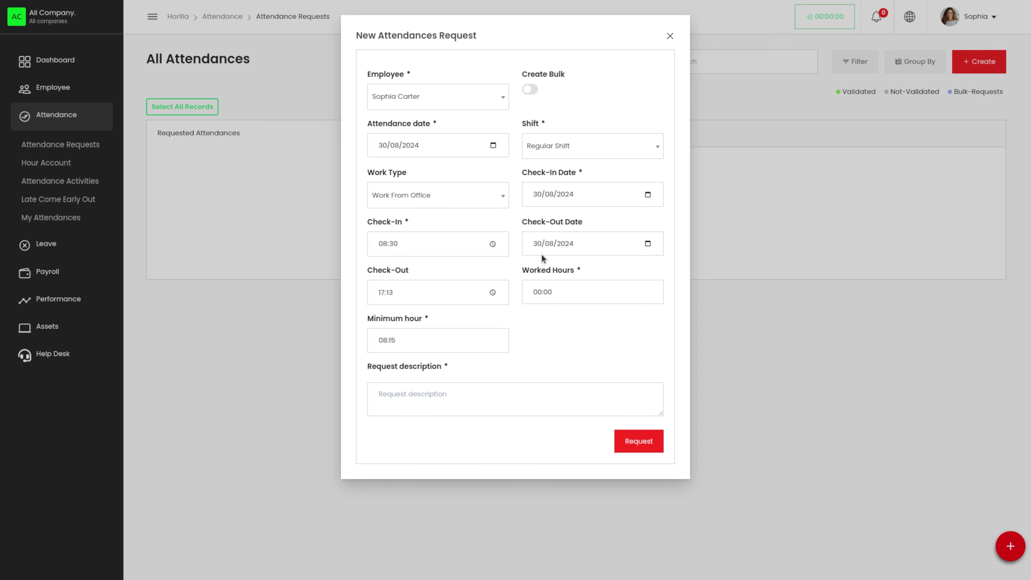
Step: Set the attendance request's worked hours to 08:30, describe it as "consider this" and submit it
click(551, 300)
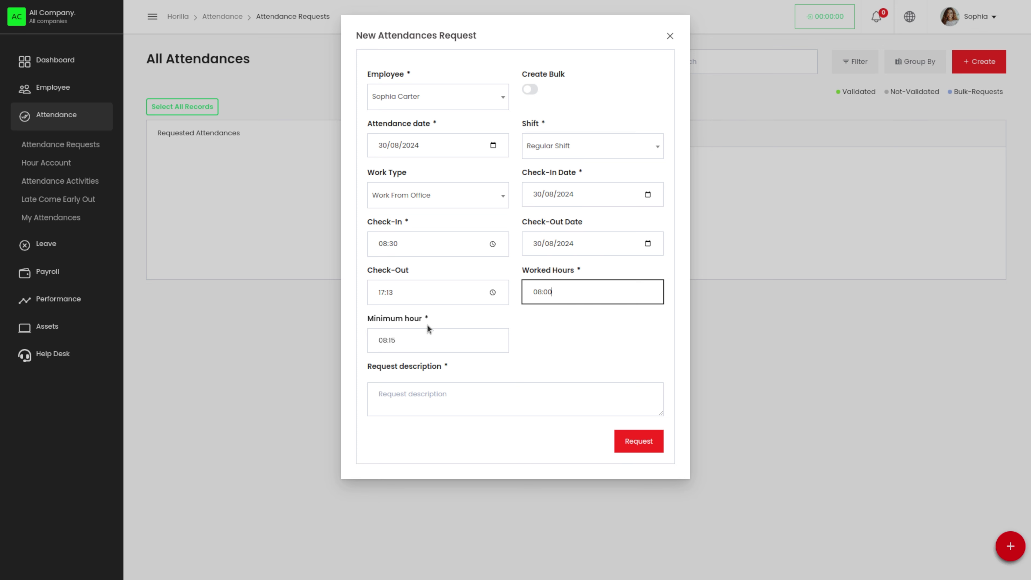
key(BackSpace)
key(BackSpace)
text(30)
click(460, 404)
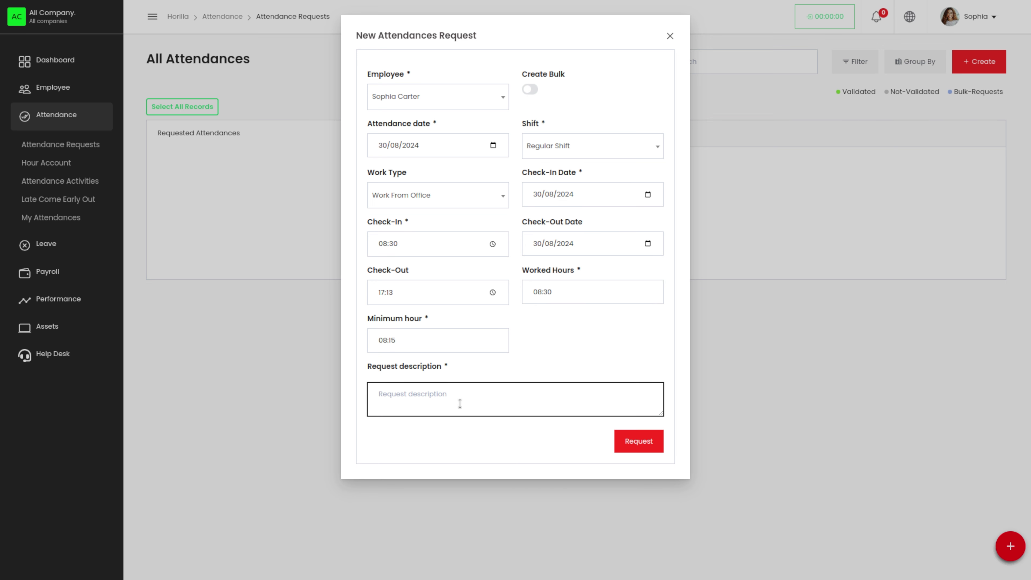
text(consider this)
click(647, 445)
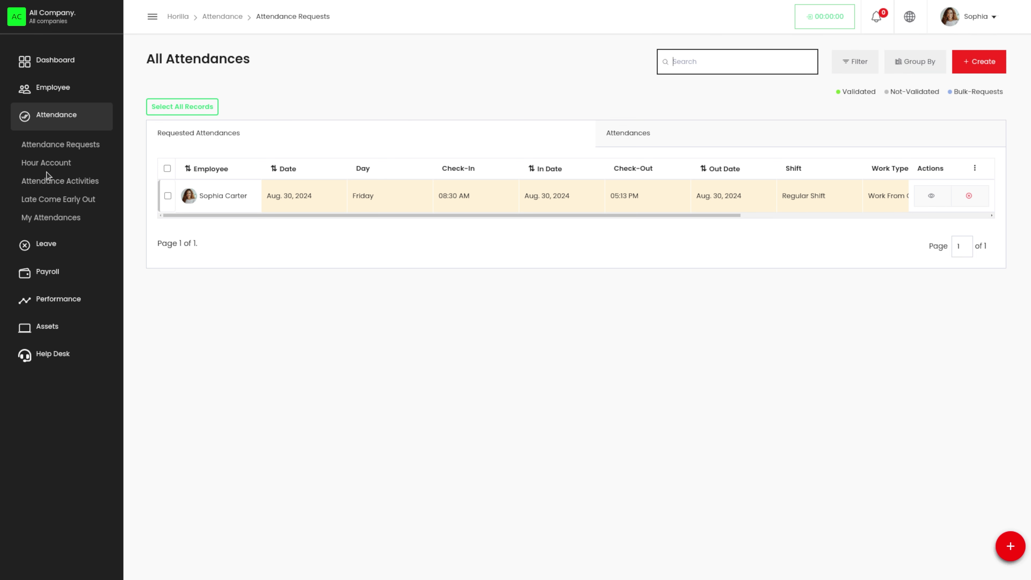
Step: View the hour account, the attendance activities, the late come/early out records and the employee's own attendances
click(52, 164)
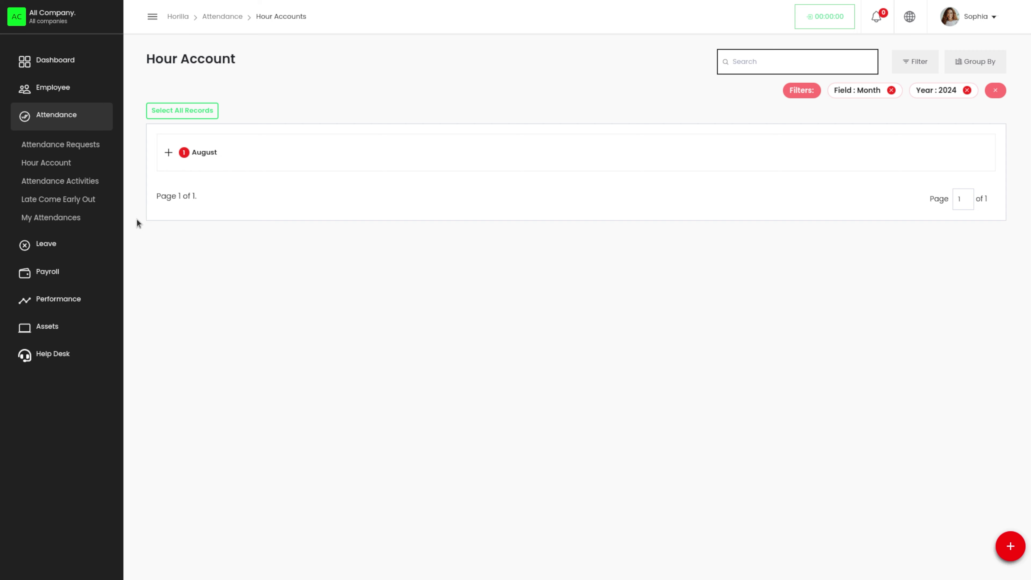
click(57, 180)
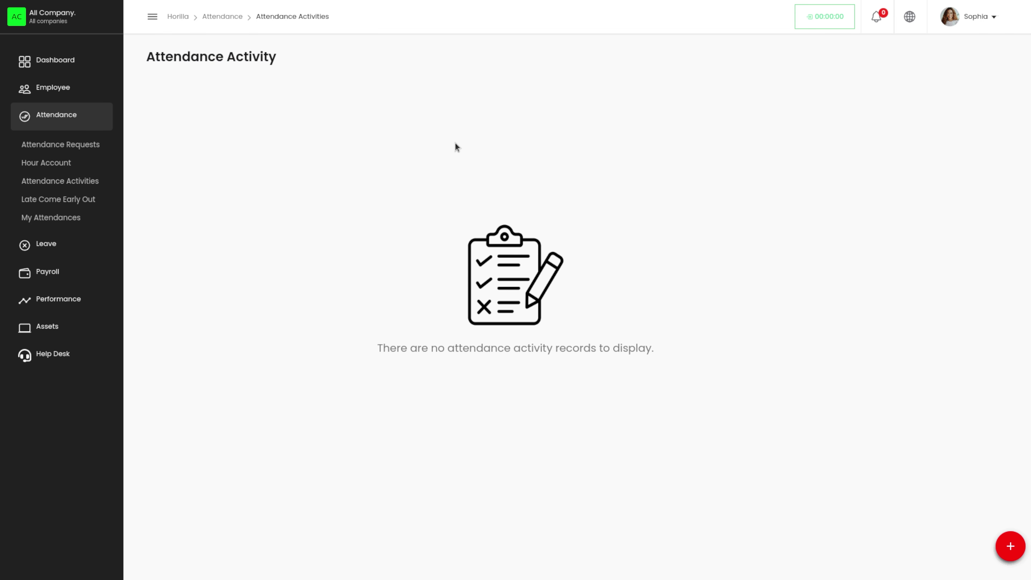
click(32, 201)
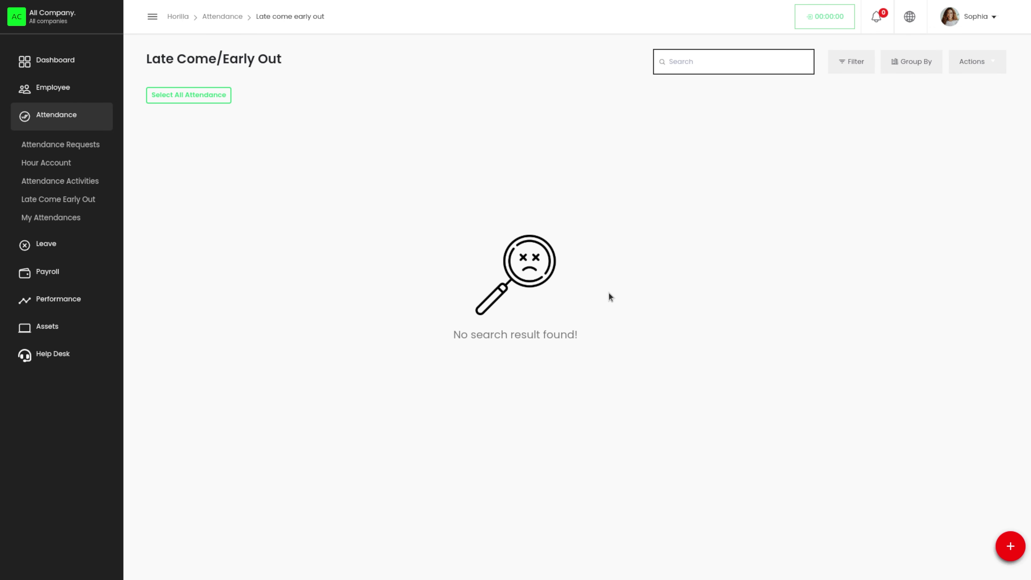
click(39, 218)
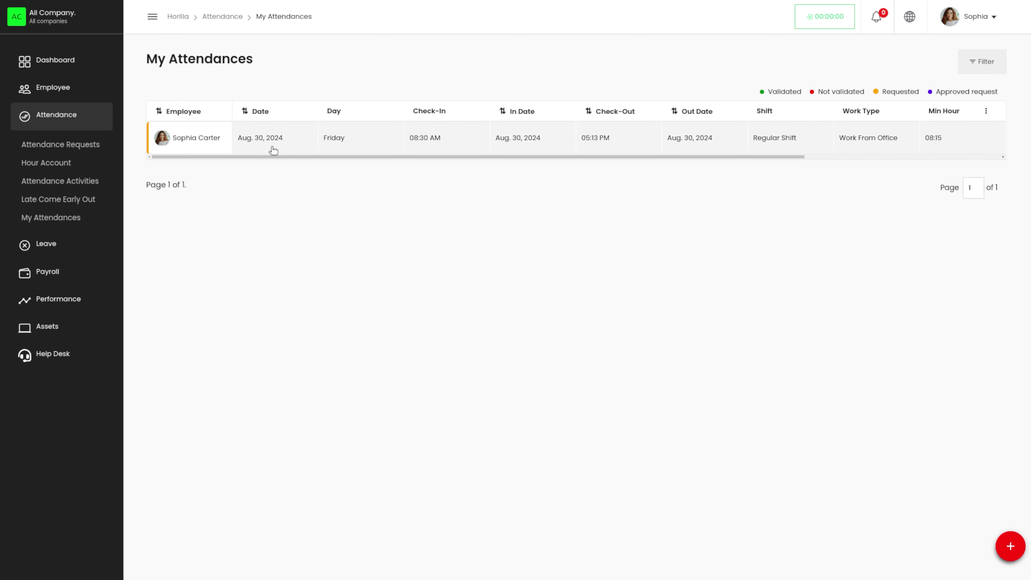
Step: View the leave dashboard, the employee's own leave requests, the leave allocation requests and the restricted leave days
click(47, 243)
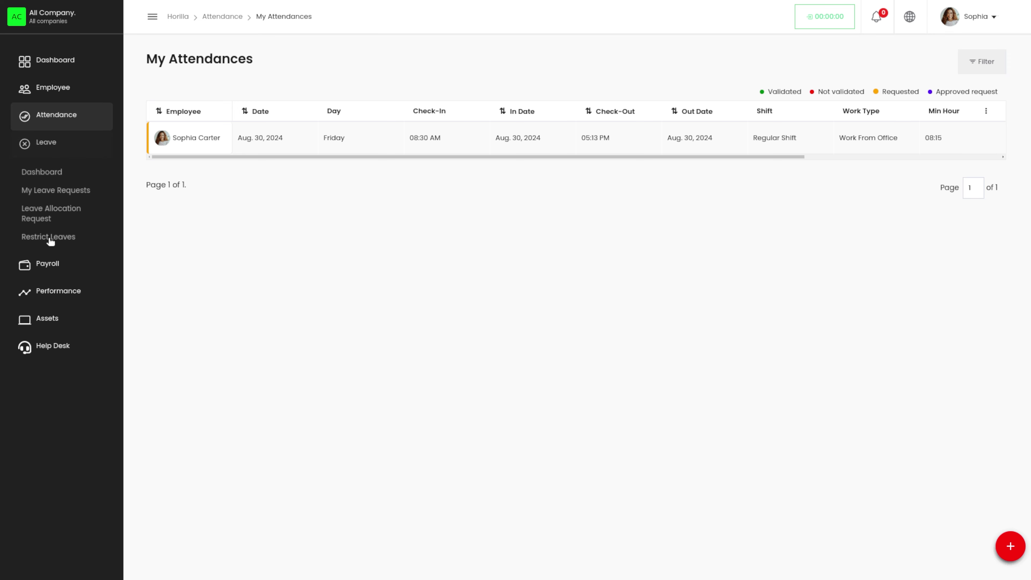
click(43, 178)
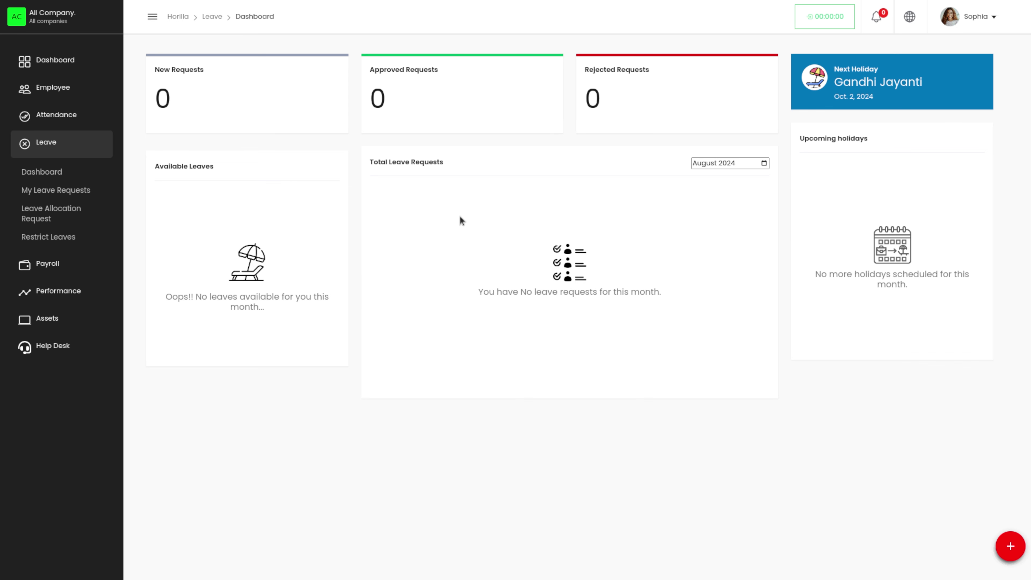
click(48, 195)
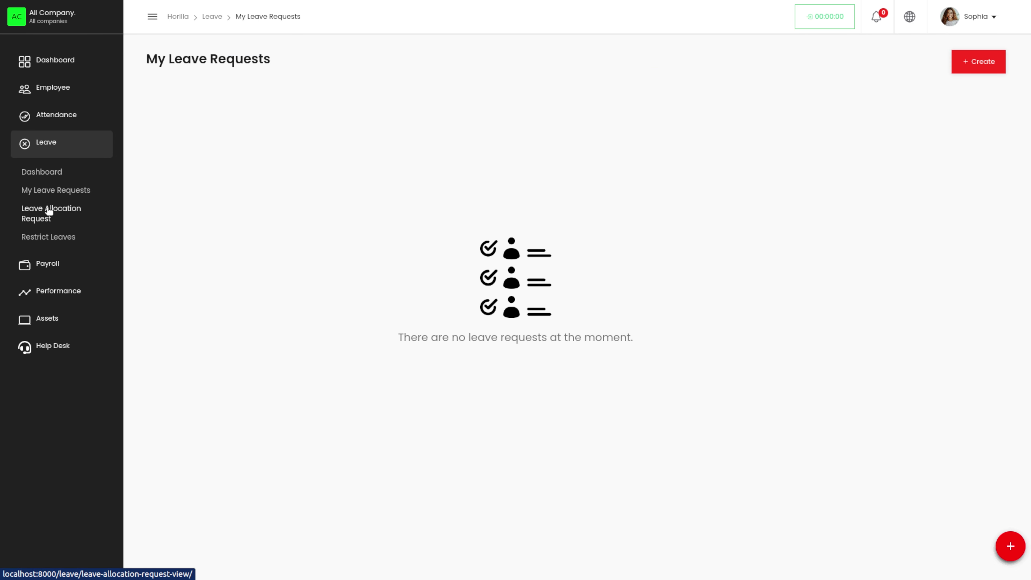
click(49, 210)
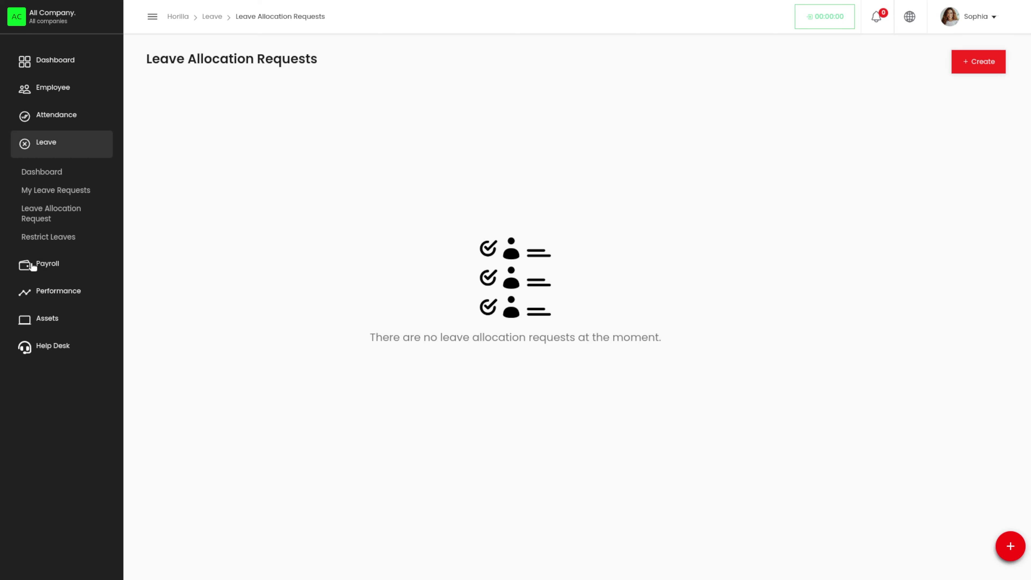
click(36, 237)
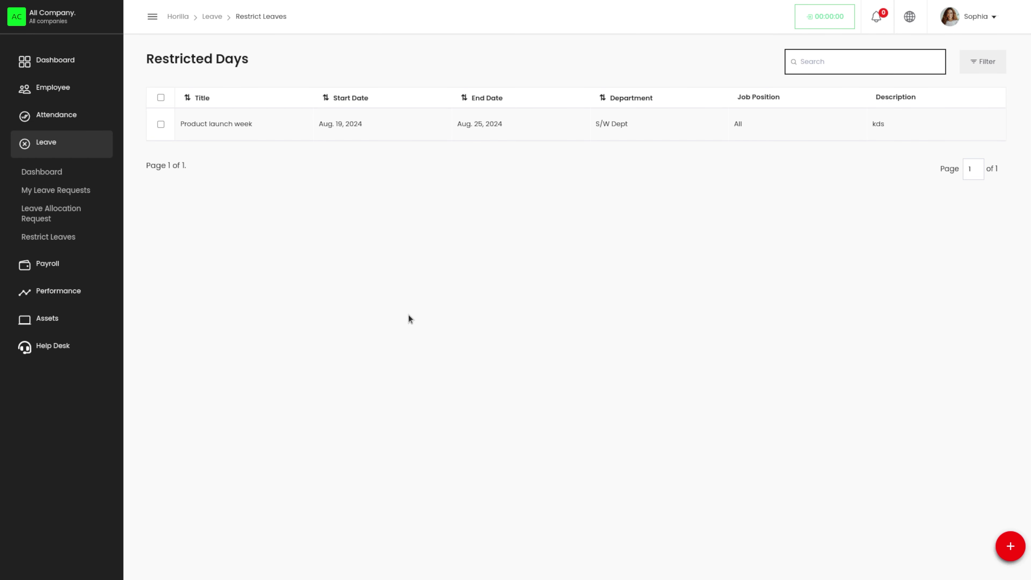
Step: View the payroll payslips and the encashments and reimbursements
click(49, 269)
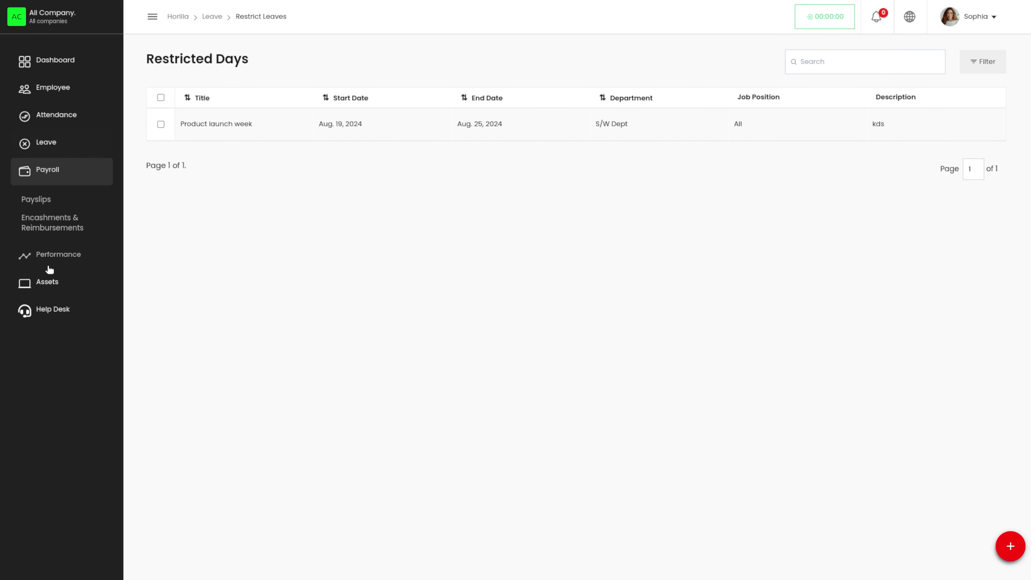
click(41, 202)
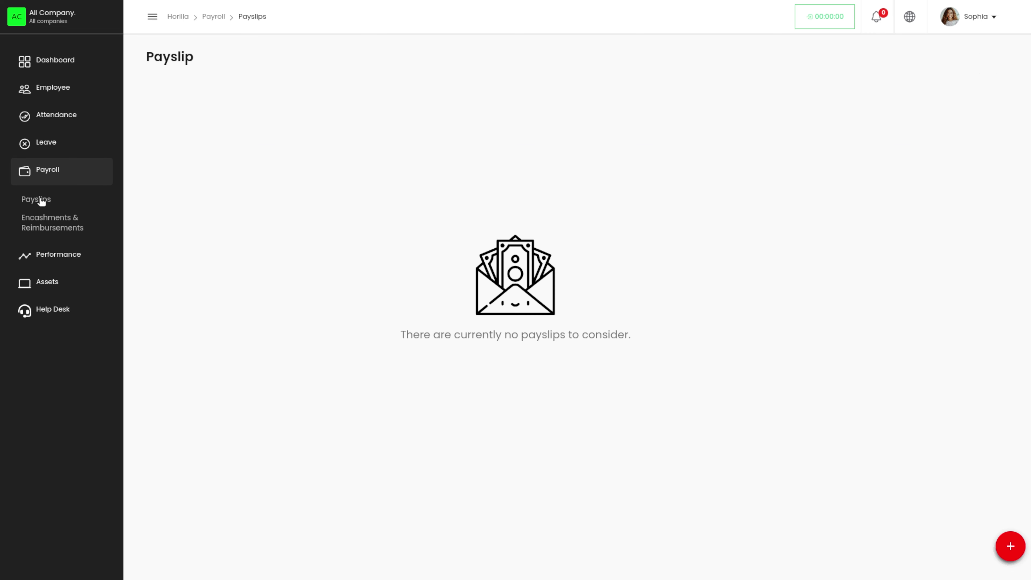
click(59, 227)
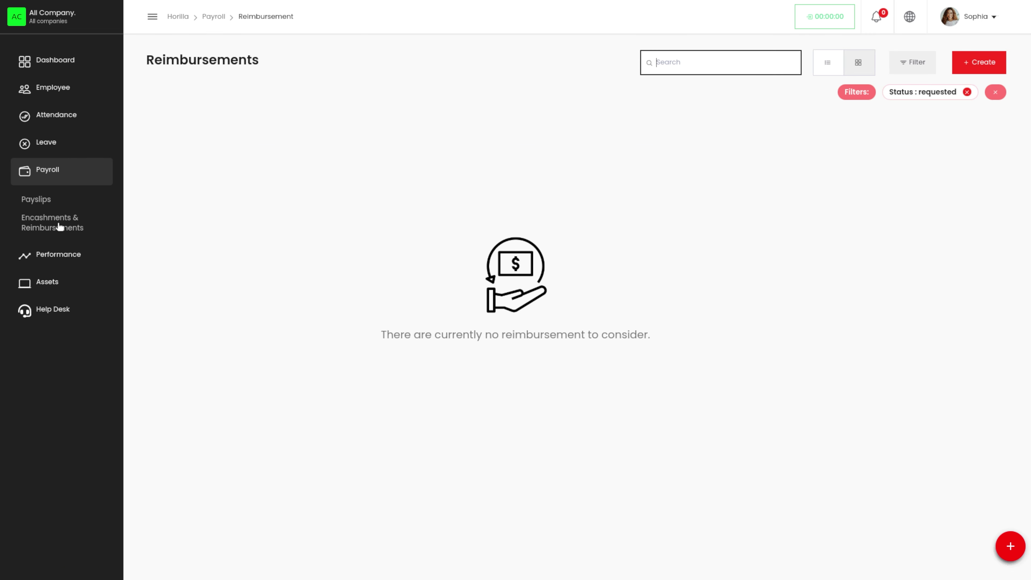
Step: View the performance dashboard with its objective and feedback status
click(43, 255)
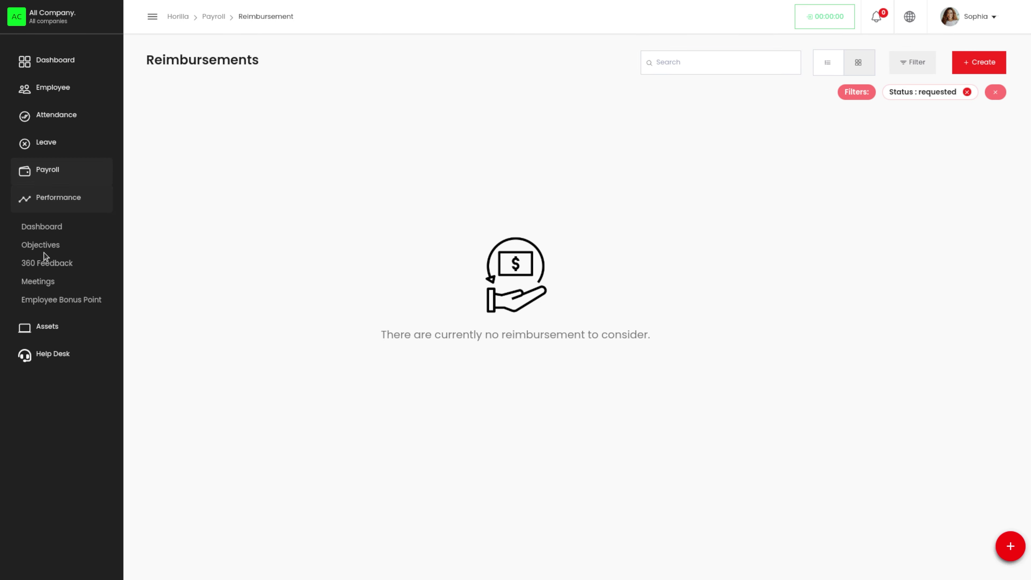
click(53, 229)
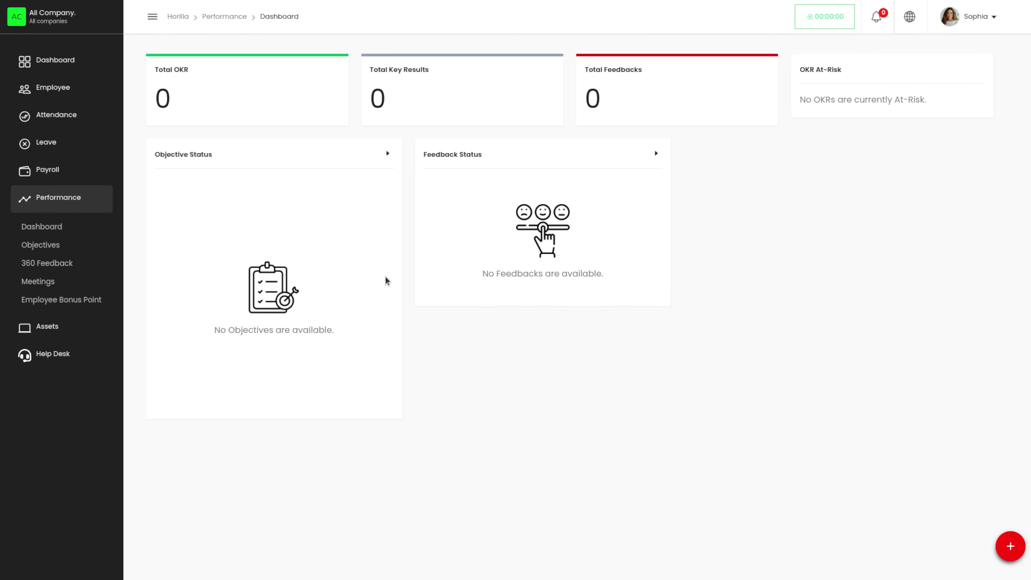